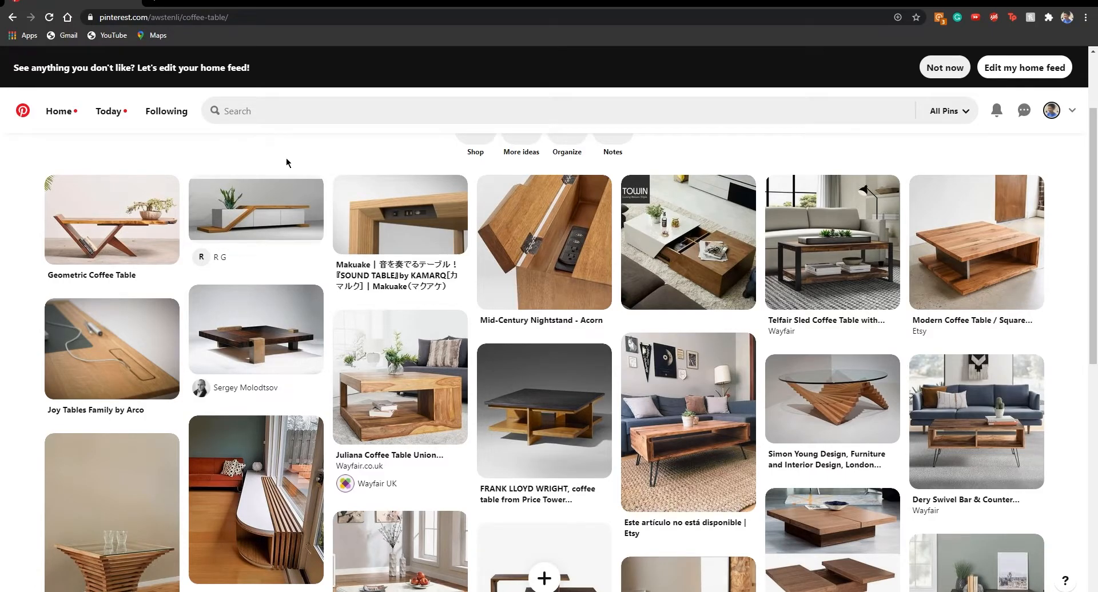
# Browse the Coffee Table board on Pinterest and examine the saved table designs for shapes, storage and leg ideas
pyautogui.moveTo(299, 188)
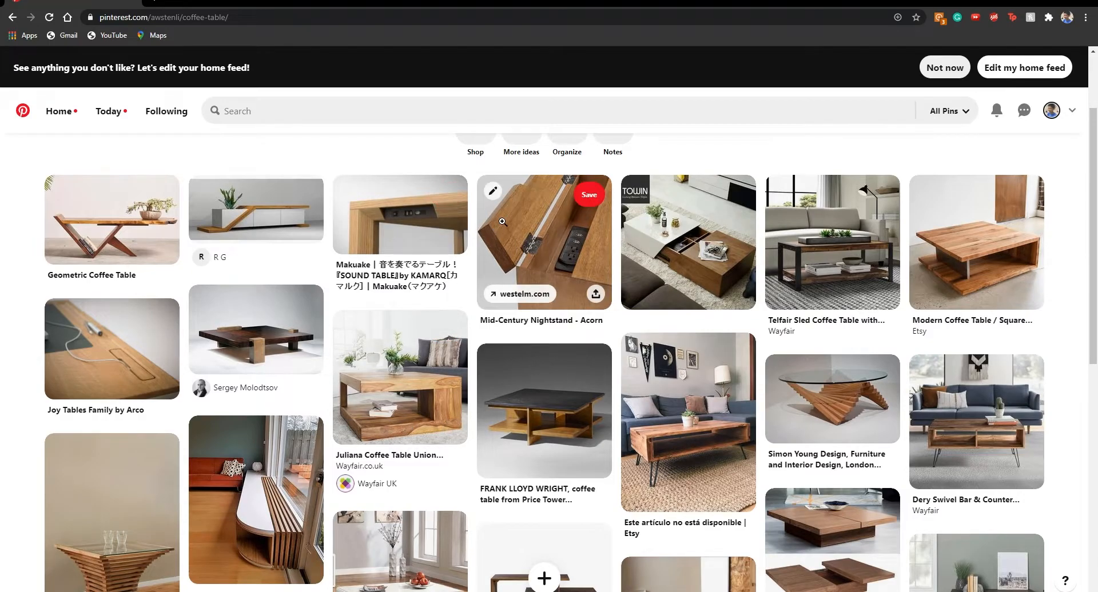
pyautogui.scroll(-3, 549, 269)
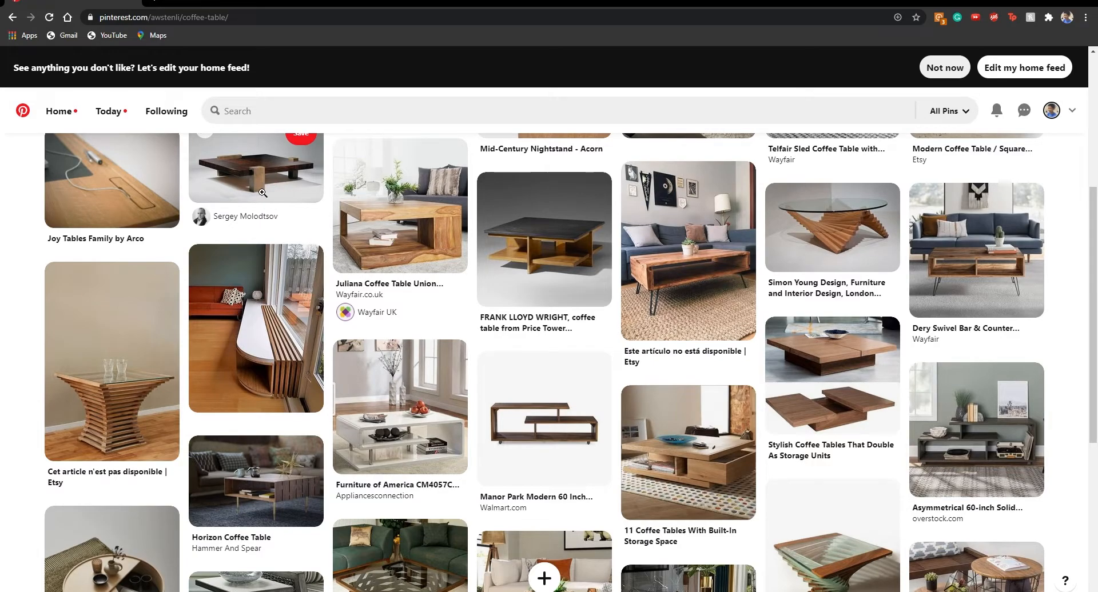
pyautogui.scroll(2, 233, 145)
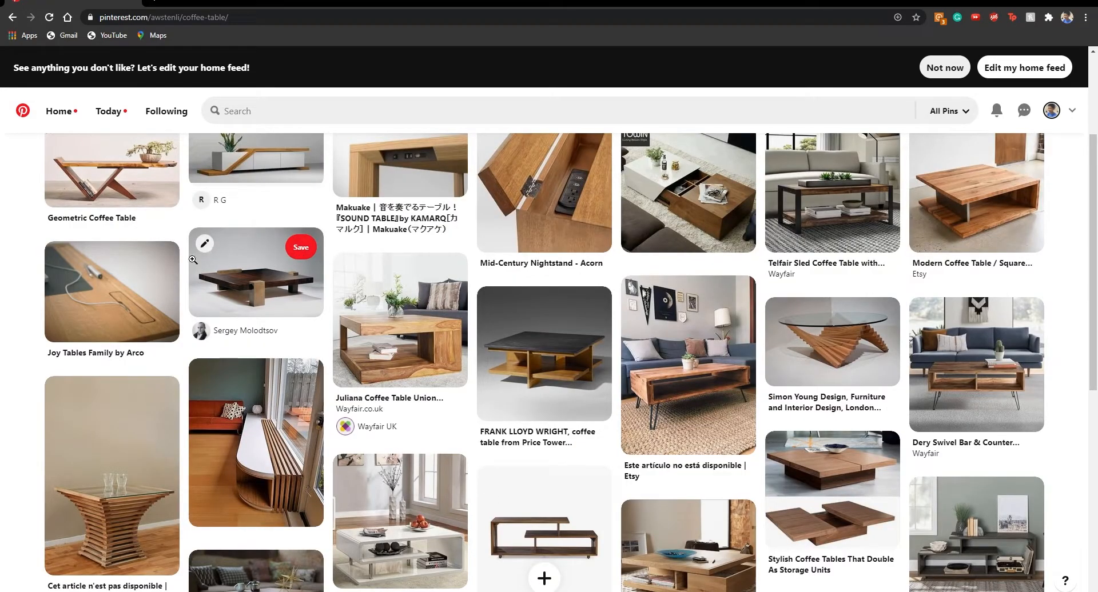
pyautogui.scroll(3, 324, 260)
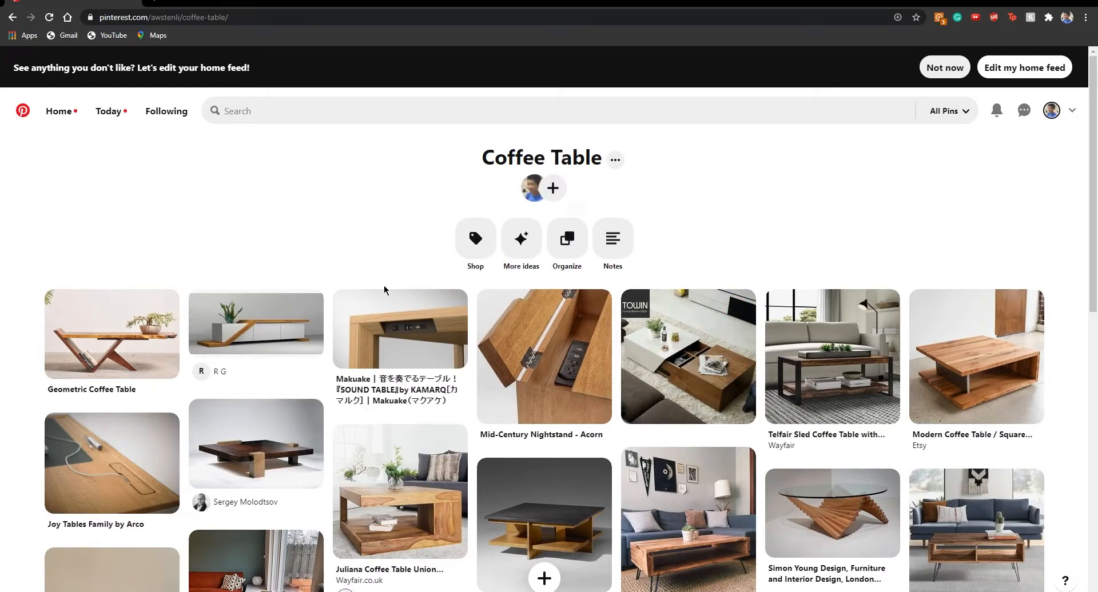
pyautogui.scroll(-2, 606, 287)
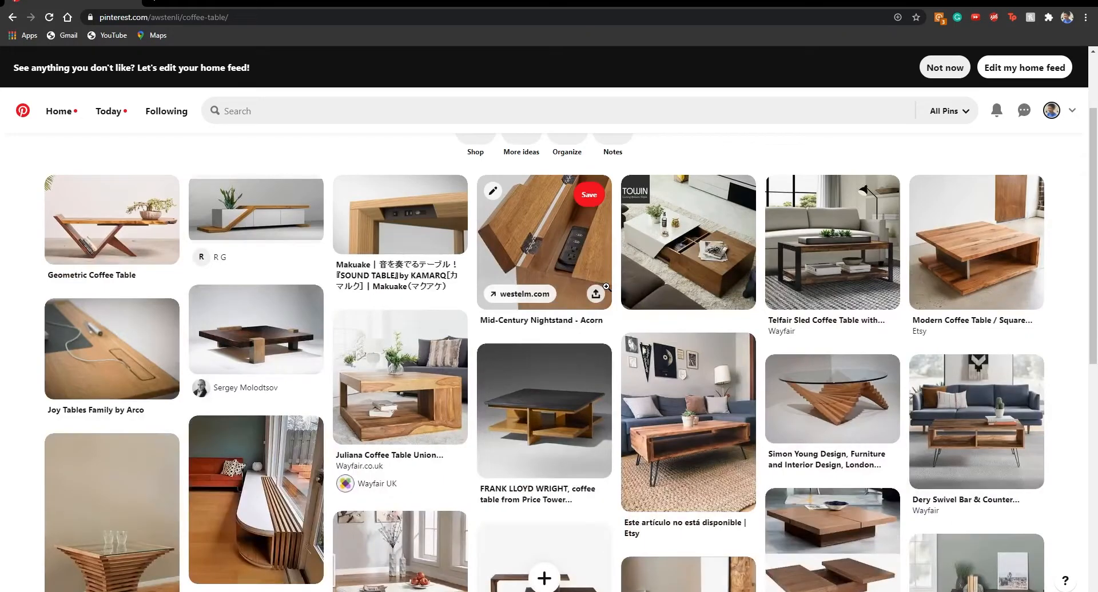
pyautogui.scroll(-4, 616, 288)
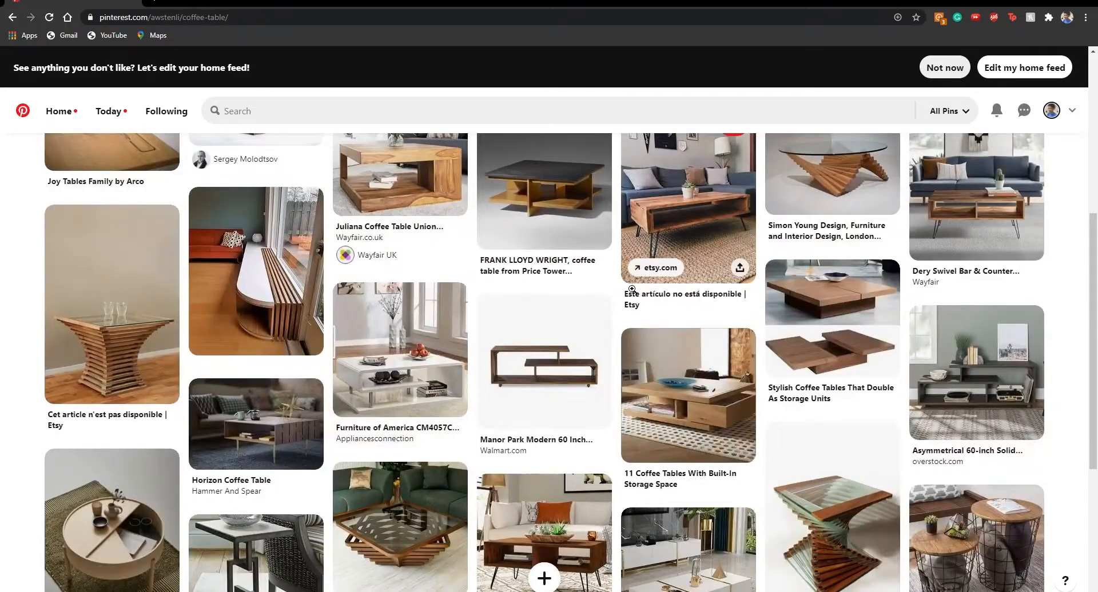
pyautogui.scroll(-2, 667, 309)
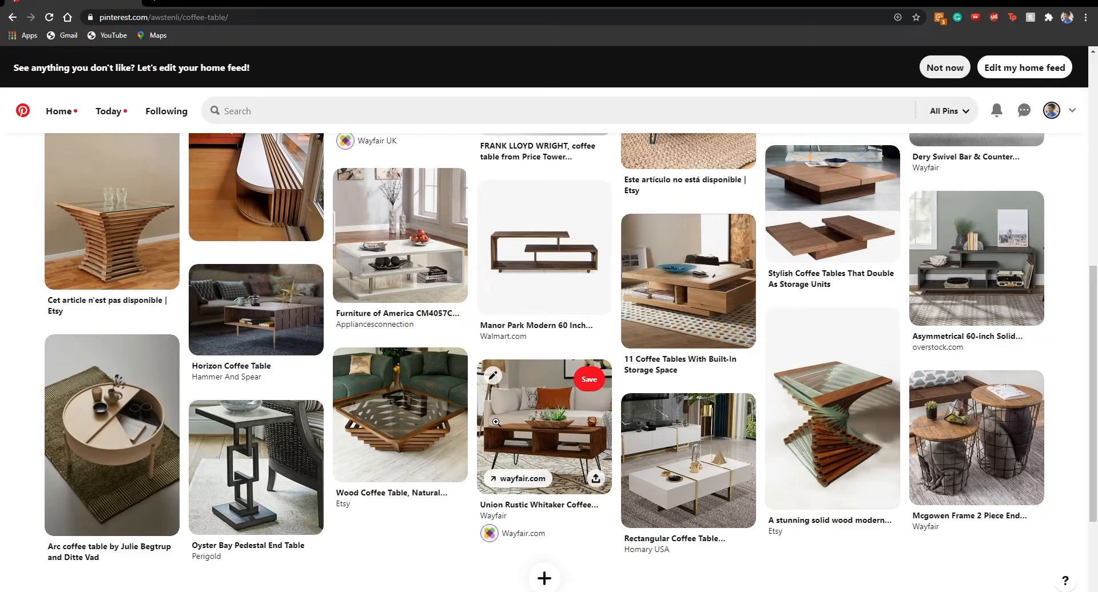
pyautogui.scroll(2, 522, 426)
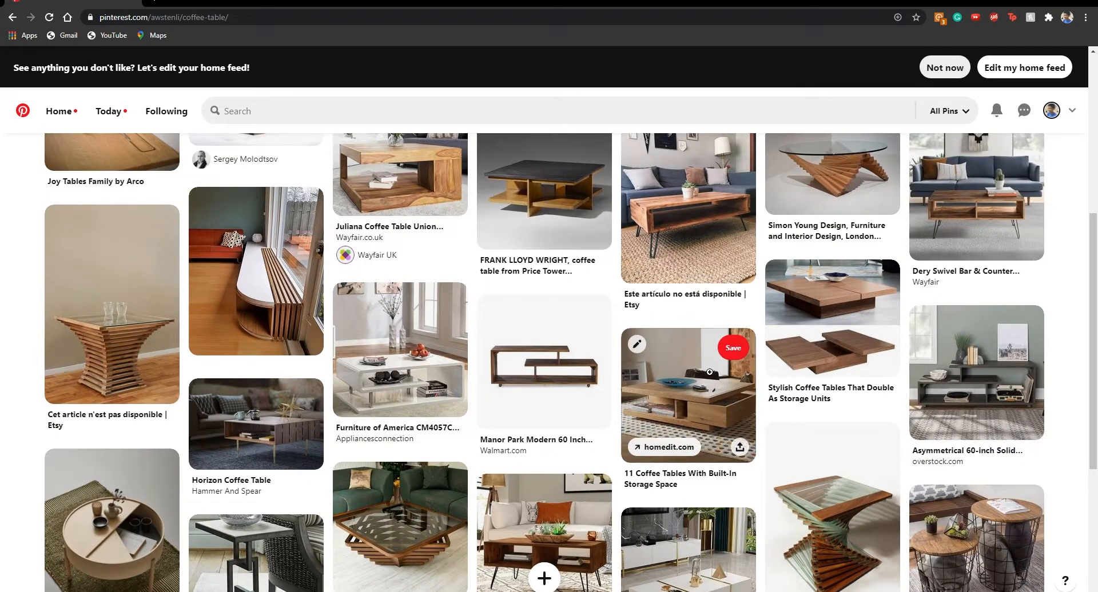
pyautogui.scroll(4, 664, 365)
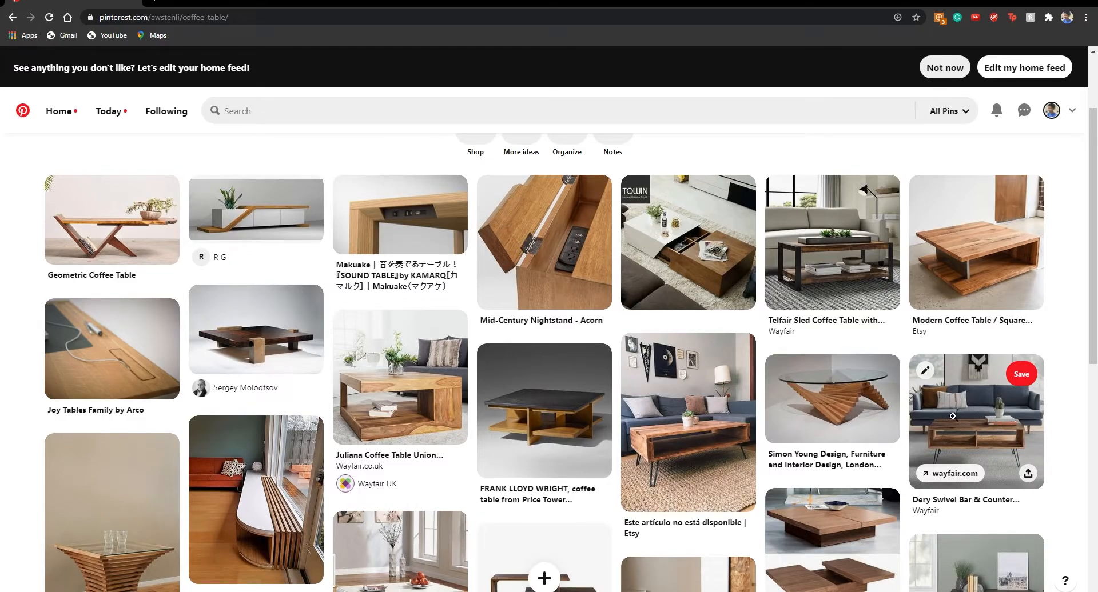
pyautogui.scroll(-2, 979, 424)
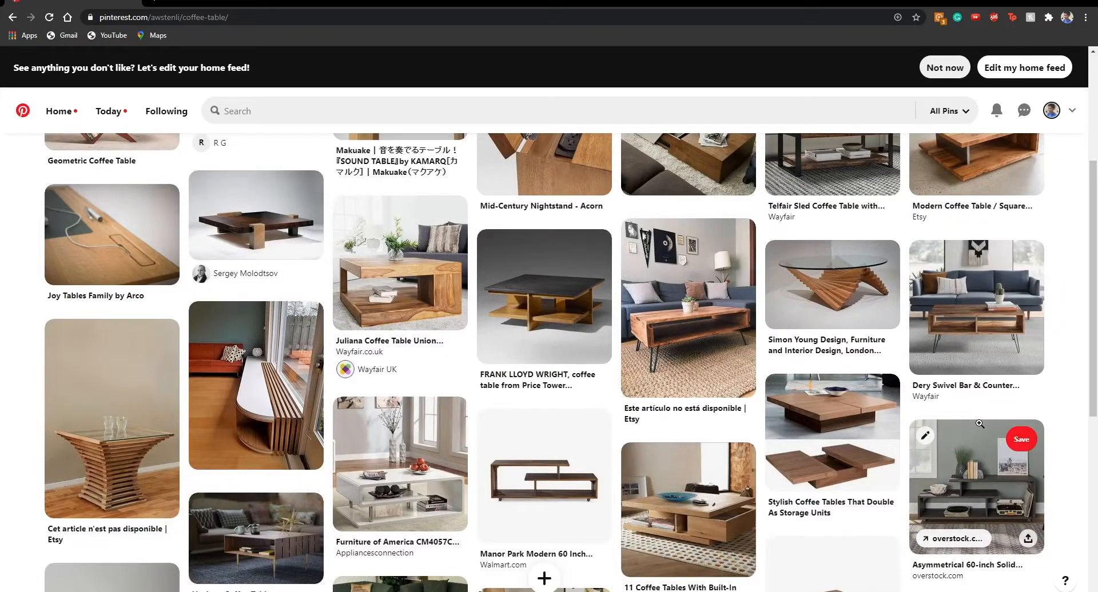
pyautogui.scroll(-3, 976, 424)
pyautogui.scroll(-2, 886, 400)
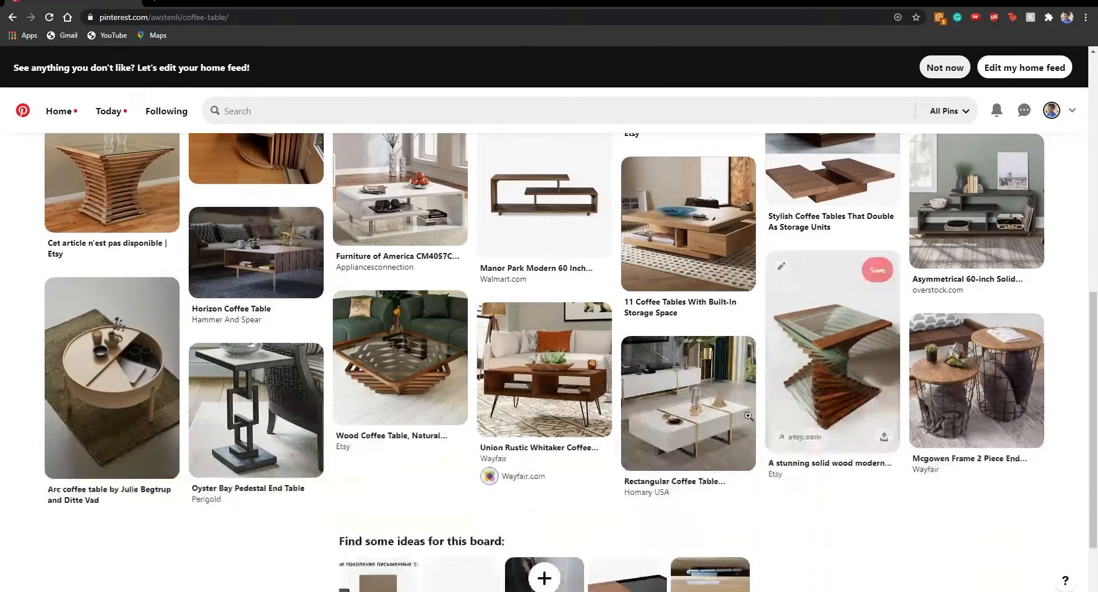
pyautogui.scroll(3, 477, 382)
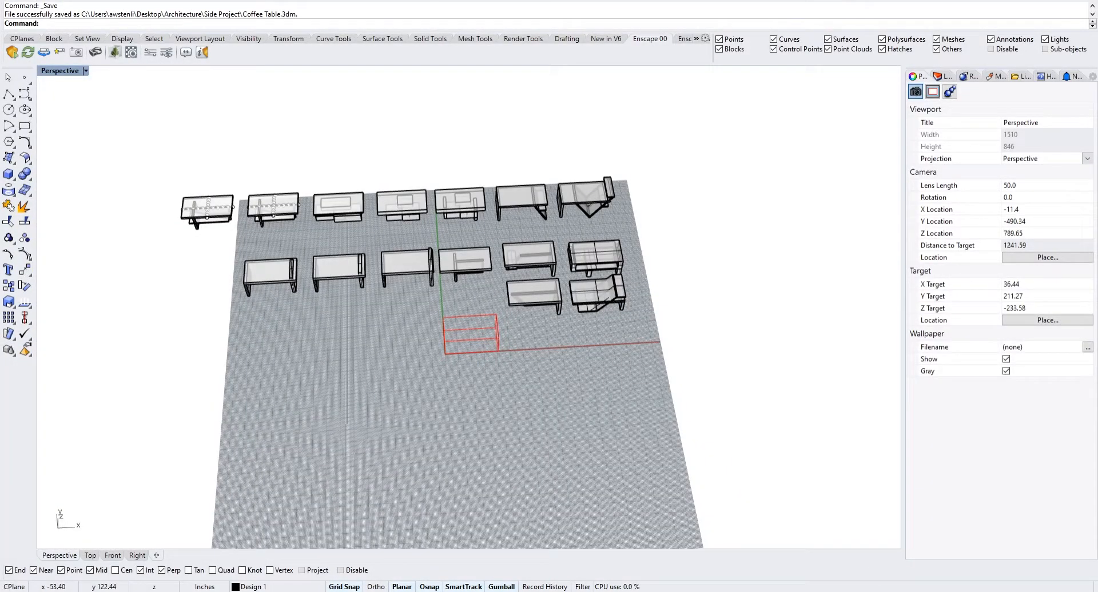
# Switch to the Rhino coffee table model and examine the rows of first-round table variations from several angles
pyautogui.keyDown('shift'); pyautogui.moveTo(495, 269); pyautogui.dragTo(662, 362, button='right'); pyautogui.keyUp('shift')
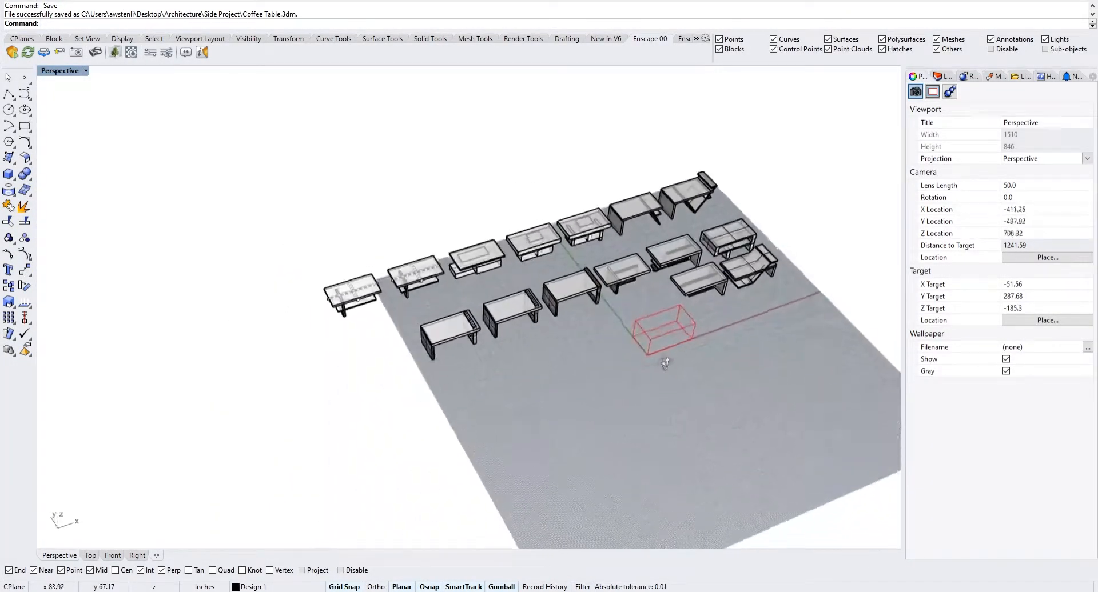
pyautogui.scroll(2, 593, 293)
pyautogui.scroll(4, 593, 293)
pyautogui.keyDown('shift'); pyautogui.moveTo(455, 316); pyautogui.dragTo(505, 311, button='right'); pyautogui.keyUp('shift')
pyautogui.scroll(-4, 558, 316)
pyautogui.moveTo(559, 263); pyautogui.dragTo(689, 311, button='right')
pyautogui.scroll(5, 681, 283)
pyautogui.scroll(-2, 675, 280)
pyautogui.moveTo(595, 370); pyautogui.dragTo(620, 355, button='right')
pyautogui.scroll(-2, 637, 371)
# Move the table beside the red bounding box, with the slanted frame under its top, to the open front area of the grid
pyautogui.moveTo(632, 452); pyautogui.dragTo(596, 428)
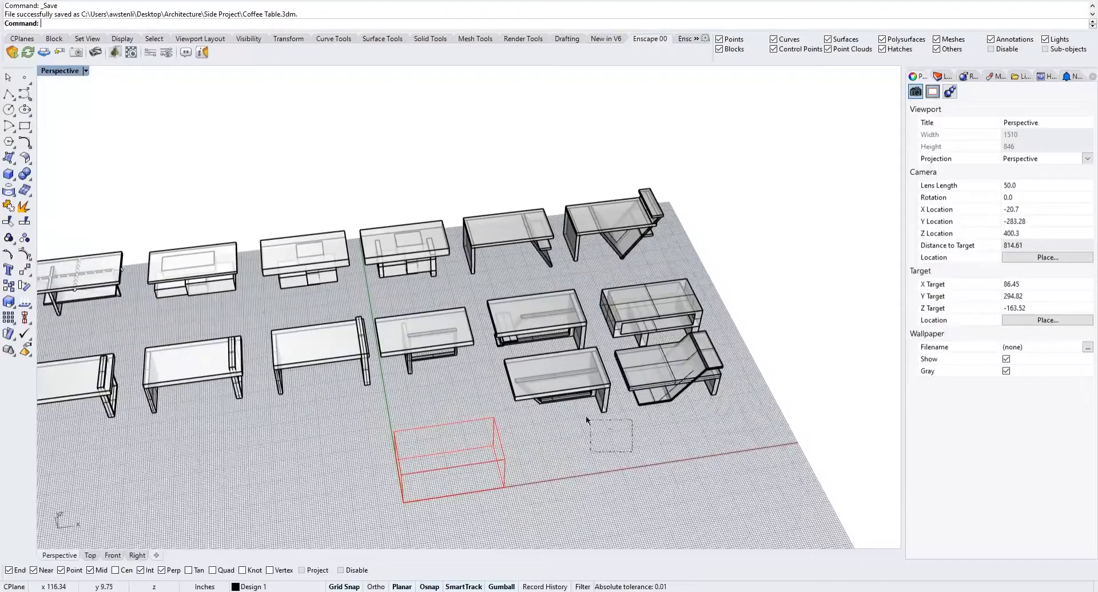
pyautogui.moveTo(558, 385); pyautogui.dragTo(529, 369)
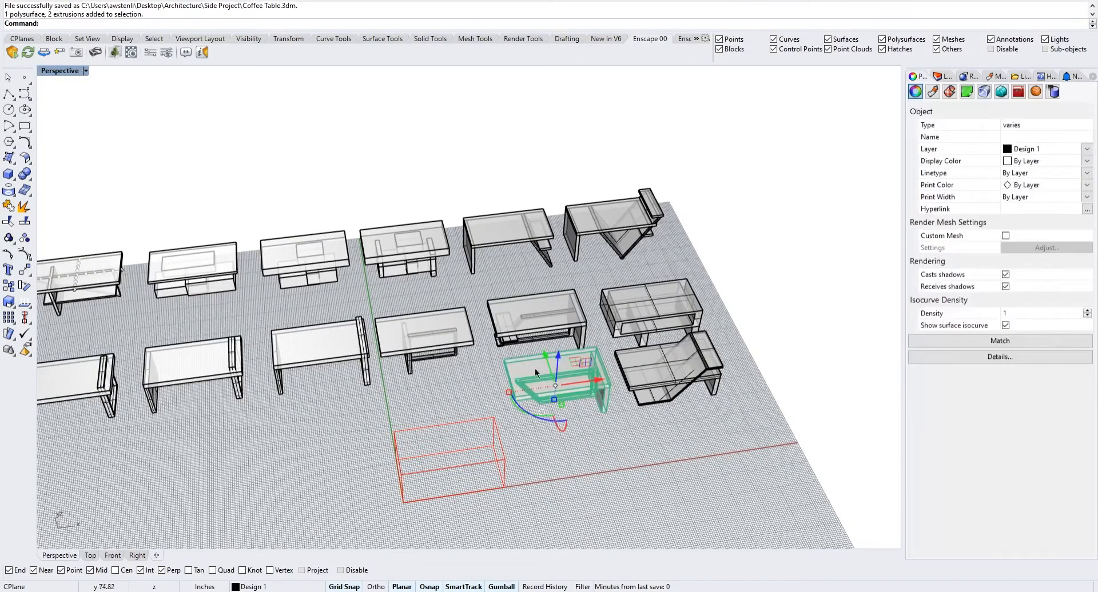
pyautogui.moveTo(597, 372); pyautogui.dragTo(307, 456)
pyautogui.moveTo(307, 456); pyautogui.dragTo(373, 378, button='right')
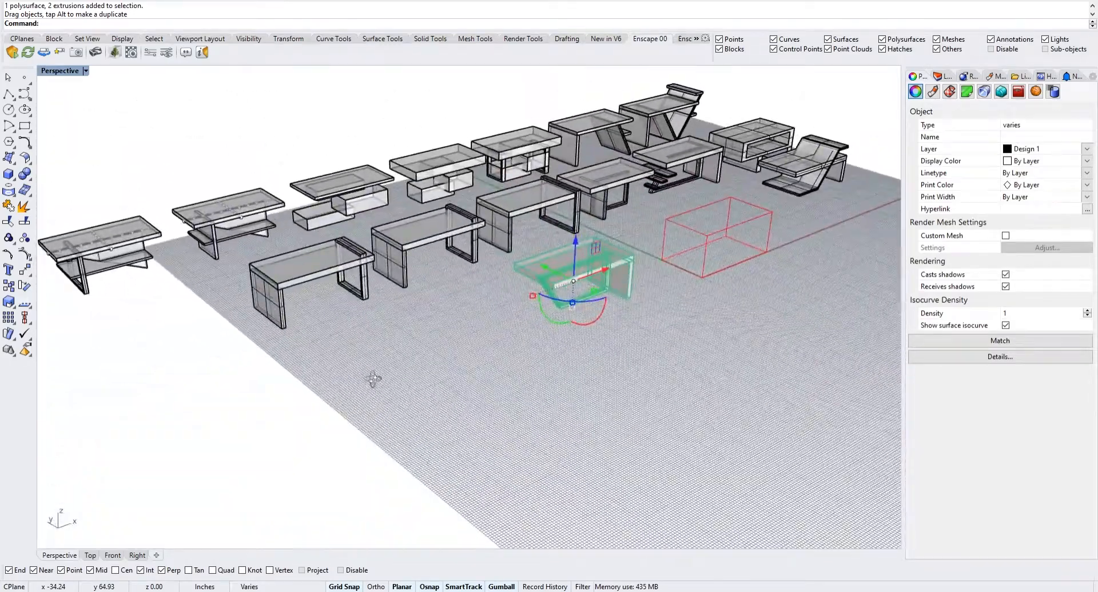
pyautogui.click(622, 347)
# Move the outermost table of the back row, off the grid's edge, to the front area beside the table already set apart
pyautogui.scroll(12, 592, 297)
pyautogui.scroll(-8, 591, 297)
pyautogui.scroll(4, 501, 312)
pyautogui.scroll(-10, 516, 307)
pyautogui.moveTo(511, 371); pyautogui.dragTo(699, 350, button='right')
pyautogui.moveTo(370, 270); pyautogui.dragTo(464, 369, button='right')
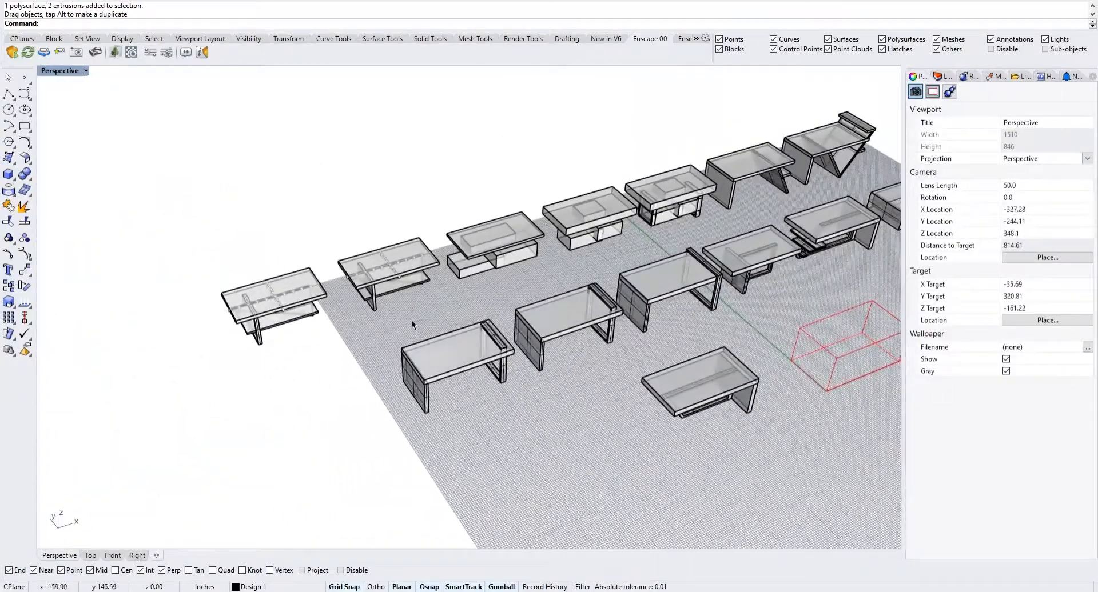
pyautogui.moveTo(193, 265); pyautogui.dragTo(205, 256)
pyautogui.moveTo(310, 289); pyautogui.dragTo(598, 436)
# Move the back-row table with the solid panel leg and angled leg to the end of the front row
pyautogui.keyDown('shift'); pyautogui.moveTo(646, 382); pyautogui.dragTo(522, 371, button='right'); pyautogui.keyUp('shift')
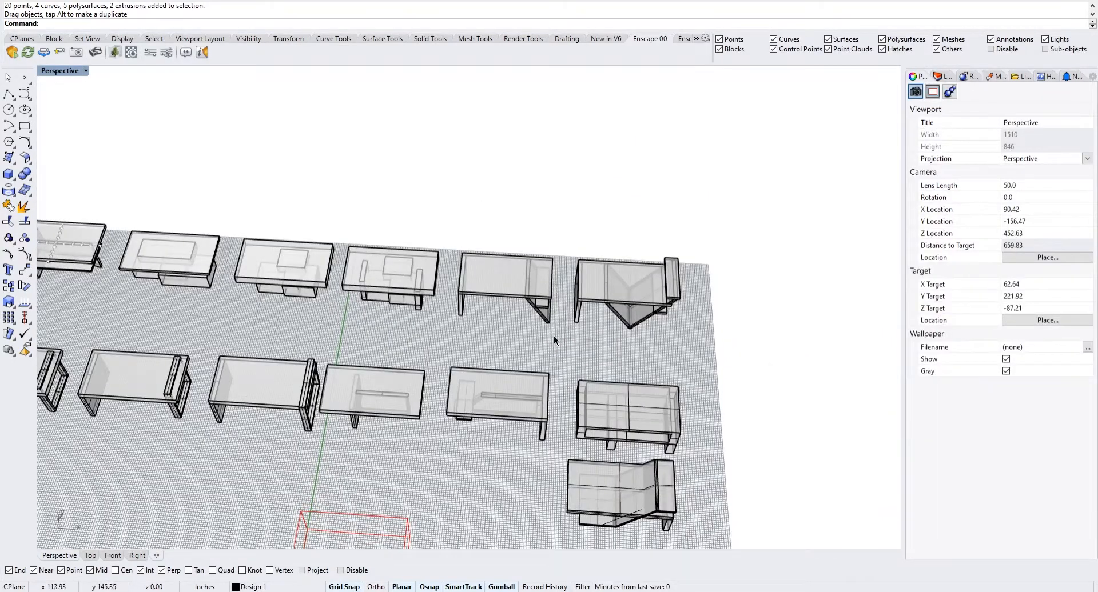
pyautogui.moveTo(465, 243); pyautogui.dragTo(465, 243)
pyautogui.scroll(-6, 478, 238)
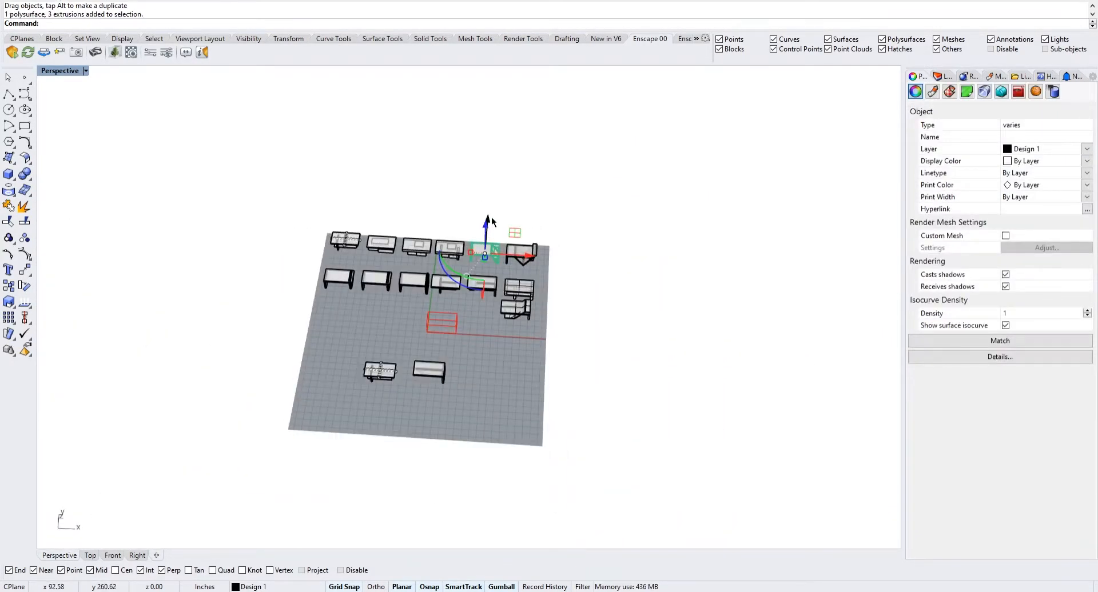
pyautogui.moveTo(489, 350); pyautogui.dragTo(492, 337)
pyautogui.press('Escape')
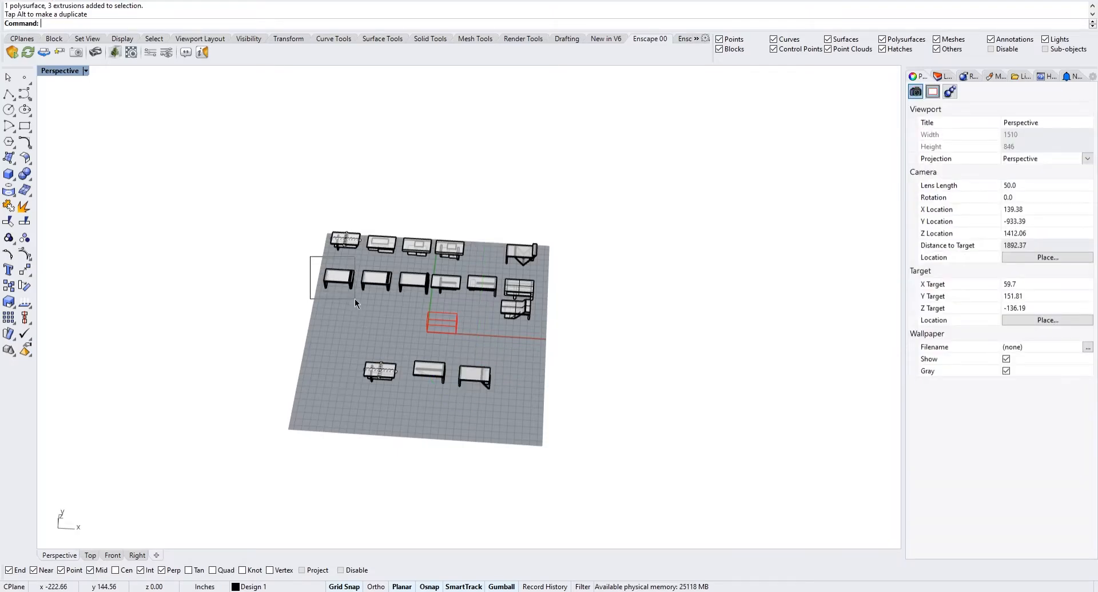
# Move the first table of the middle row to the start of the front row of set-apart tables
pyautogui.moveTo(354, 304); pyautogui.dragTo(355, 304)
pyautogui.moveTo(343, 268); pyautogui.dragTo(312, 366)
pyautogui.press('Escape')
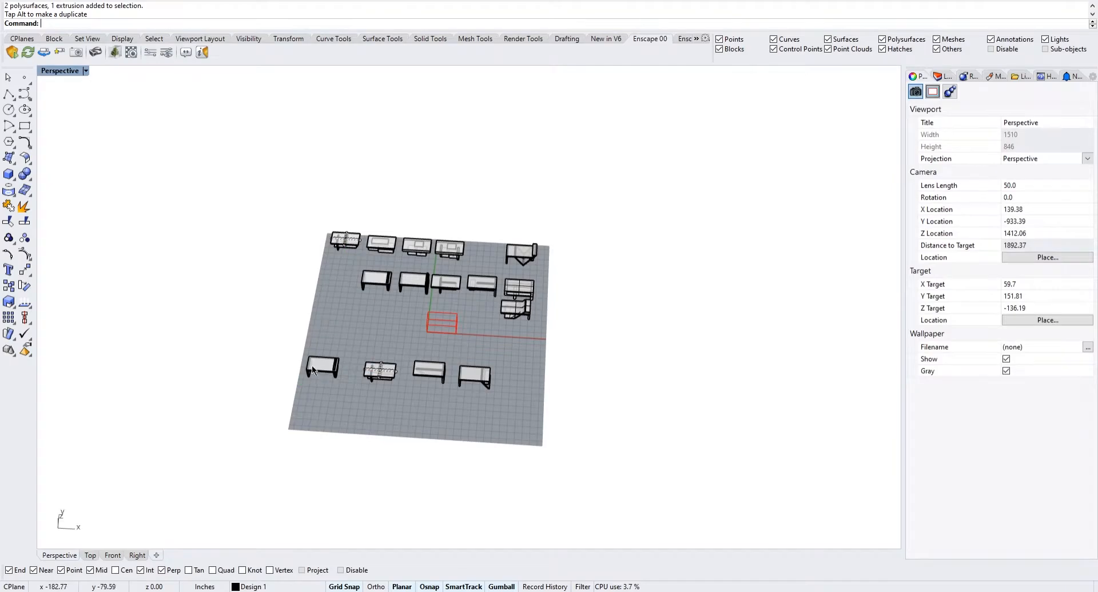
# Examine the legs, frames and shelves of the four tables set apart in front of the other variations
pyautogui.scroll(6, 338, 356)
pyautogui.scroll(-4, 427, 382)
pyautogui.keyDown('shift'); pyautogui.moveTo(542, 380); pyautogui.dragTo(498, 313, button='right'); pyautogui.keyUp('shift')
pyautogui.keyDown('shift'); pyautogui.moveTo(560, 293); pyautogui.dragTo(667, 289, button='right'); pyautogui.keyUp('shift')
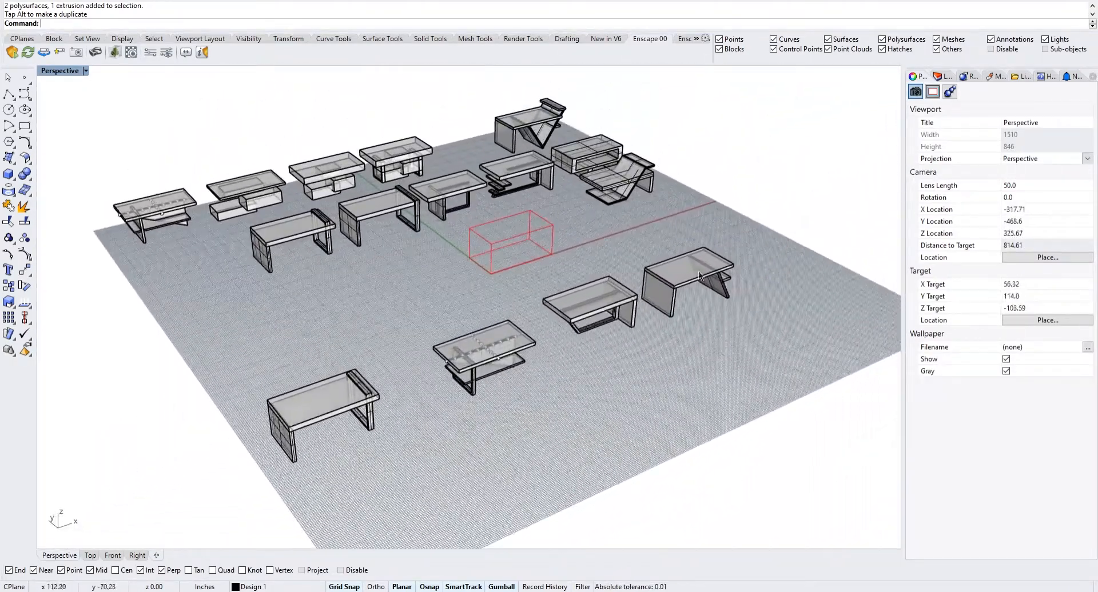
pyautogui.scroll(-4, 560, 357)
pyautogui.moveTo(559, 357); pyautogui.dragTo(543, 334, button='right')
pyautogui.scroll(6, 488, 351)
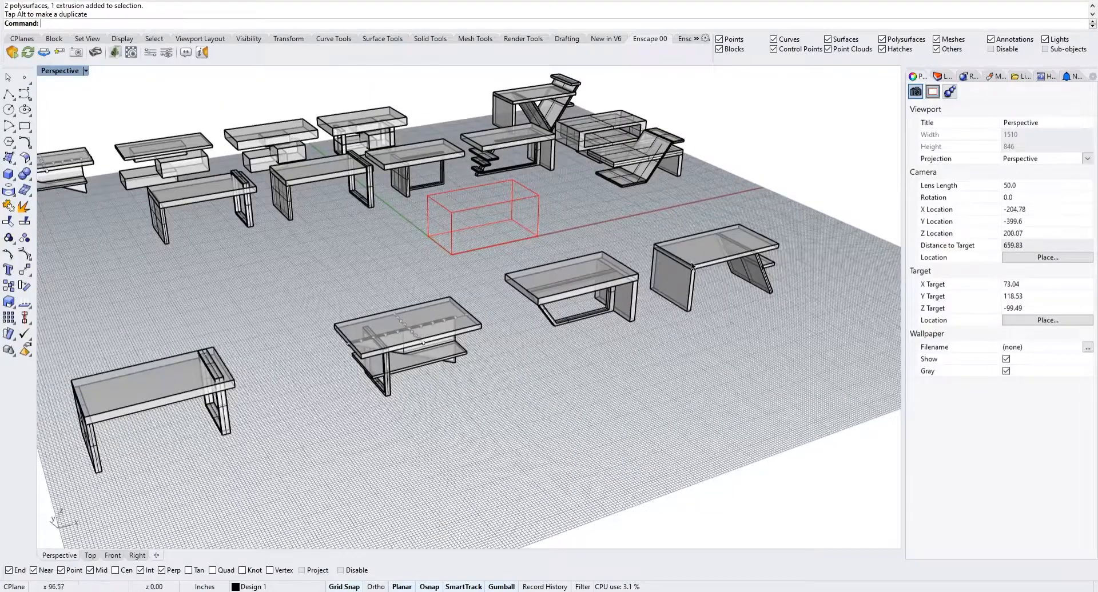
pyautogui.keyDown('shift'); pyautogui.moveTo(683, 268); pyautogui.dragTo(724, 260, button='right'); pyautogui.keyUp('shift')
pyautogui.moveTo(694, 324); pyautogui.dragTo(692, 317, button='right')
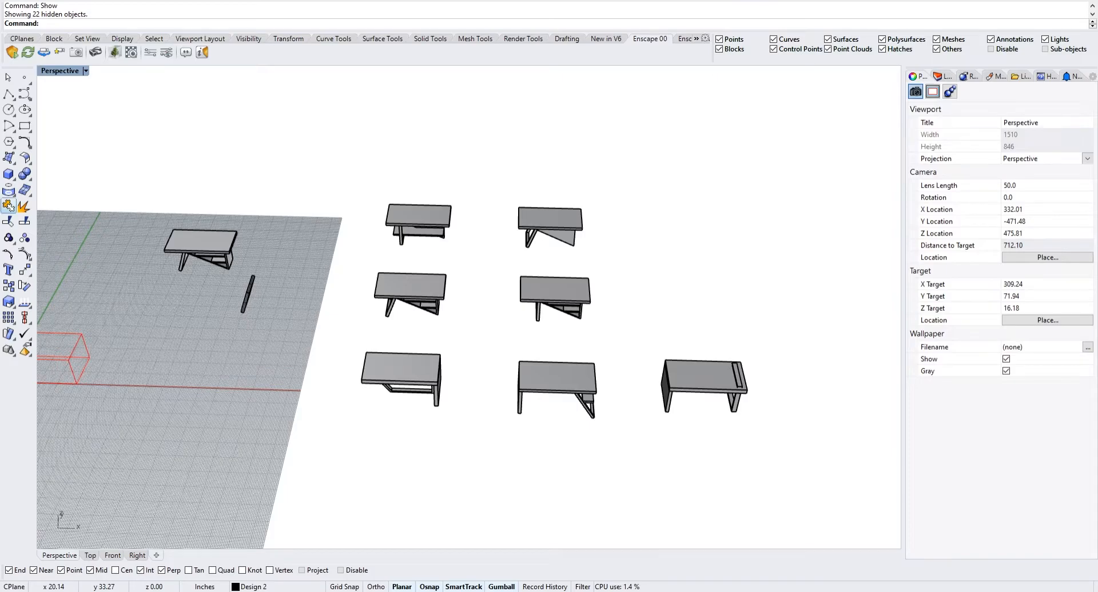
# Highlight the lower-shelf table and the angled-leg table among the second-round designs, compare them from a low angle, and clear the selection
pyautogui.moveTo(591, 396); pyautogui.dragTo(638, 357, button='right')
pyautogui.scroll(6, 533, 394)
pyautogui.moveTo(494, 367); pyautogui.dragTo(547, 472, button='right')
pyautogui.moveTo(547, 472); pyautogui.dragTo(413, 366)
pyautogui.keyDown('shift'); pyautogui.moveTo(432, 257); pyautogui.dragTo(338, 166); pyautogui.keyUp('shift')
pyautogui.moveTo(437, 297); pyautogui.dragTo(532, 248, button='right')
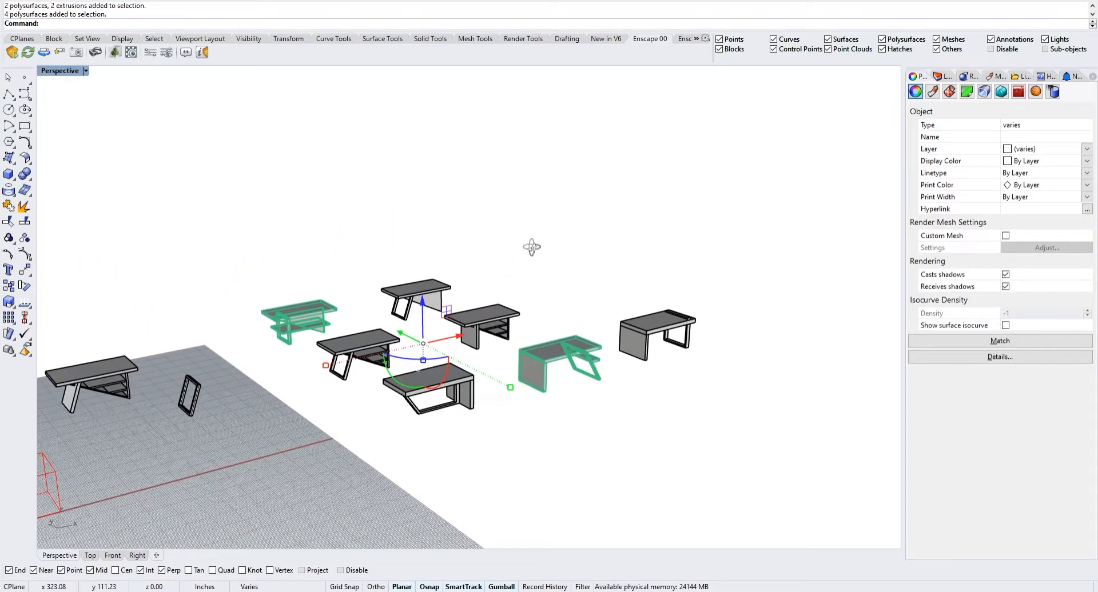
pyautogui.click(532, 249)
# Examine the second-round tables up close, especially how the lower shelf meets the frame leg and triangular panel
pyautogui.moveTo(312, 311); pyautogui.dragTo(332, 352, button='right')
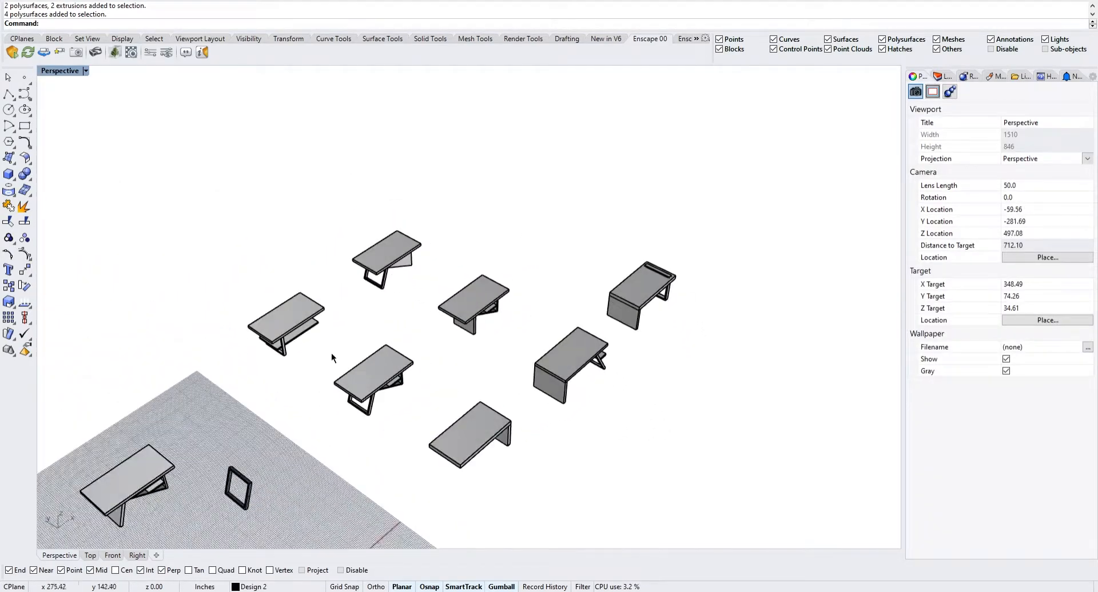
pyautogui.scroll(12, 265, 340)
pyautogui.moveTo(266, 339); pyautogui.dragTo(252, 276, button='right')
pyautogui.scroll(20, 316, 330)
pyautogui.scroll(-10, 334, 338)
pyautogui.moveTo(334, 341); pyautogui.dragTo(451, 411, button='right')
pyautogui.scroll(-10, 452, 410)
pyautogui.keyDown('shift'); pyautogui.moveTo(535, 383); pyautogui.dragTo(512, 385, button='right'); pyautogui.keyUp('shift')
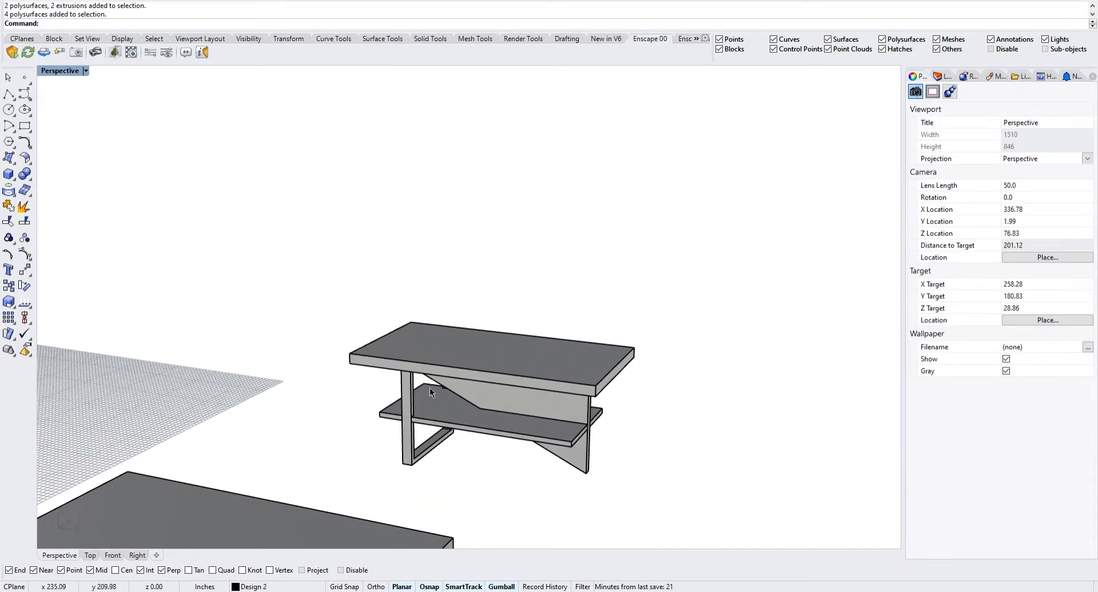
pyautogui.moveTo(446, 426); pyautogui.dragTo(641, 423, button='right')
pyautogui.scroll(12, 530, 416)
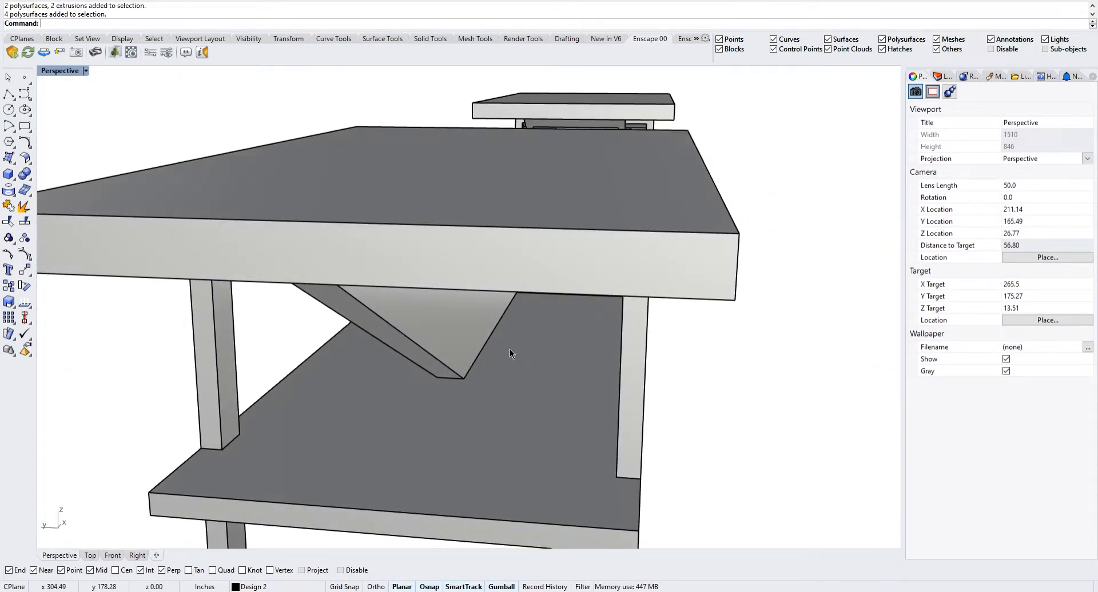
pyautogui.scroll(-2, 467, 345)
pyautogui.scroll(-10, 405, 345)
pyautogui.moveTo(479, 365); pyautogui.dragTo(453, 426, button='right')
pyautogui.scroll(-8, 454, 432)
pyautogui.scroll(-2, 454, 435)
pyautogui.keyDown('shift'); pyautogui.moveTo(574, 426); pyautogui.dragTo(384, 366, button='right'); pyautogui.keyUp('shift')
pyautogui.moveTo(497, 378); pyautogui.dragTo(419, 347, button='right')
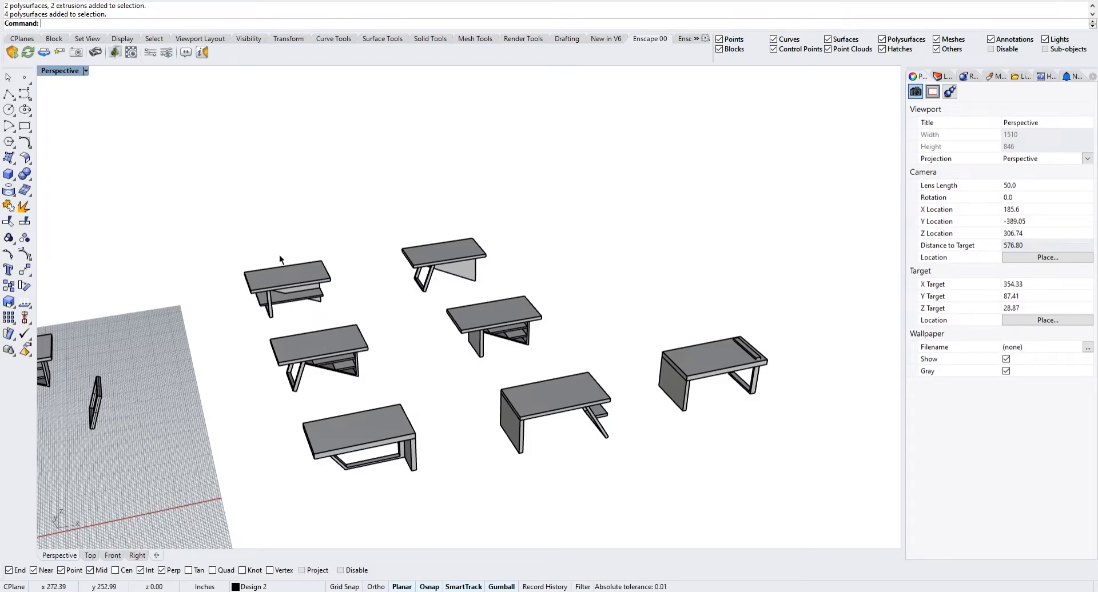
# Move the second-round table with the frame leg, triangular panel and lower shelf away from the others to the grid
pyautogui.moveTo(411, 407); pyautogui.dragTo(455, 386, button='right')
pyautogui.moveTo(372, 338); pyautogui.dragTo(418, 345, button='right')
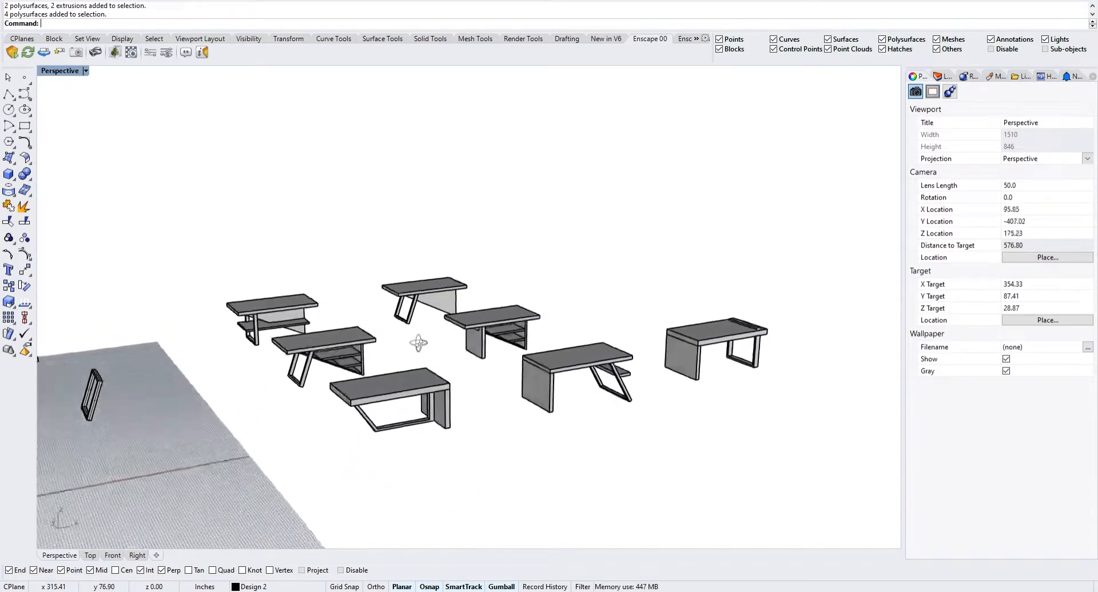
pyautogui.scroll(5, 353, 378)
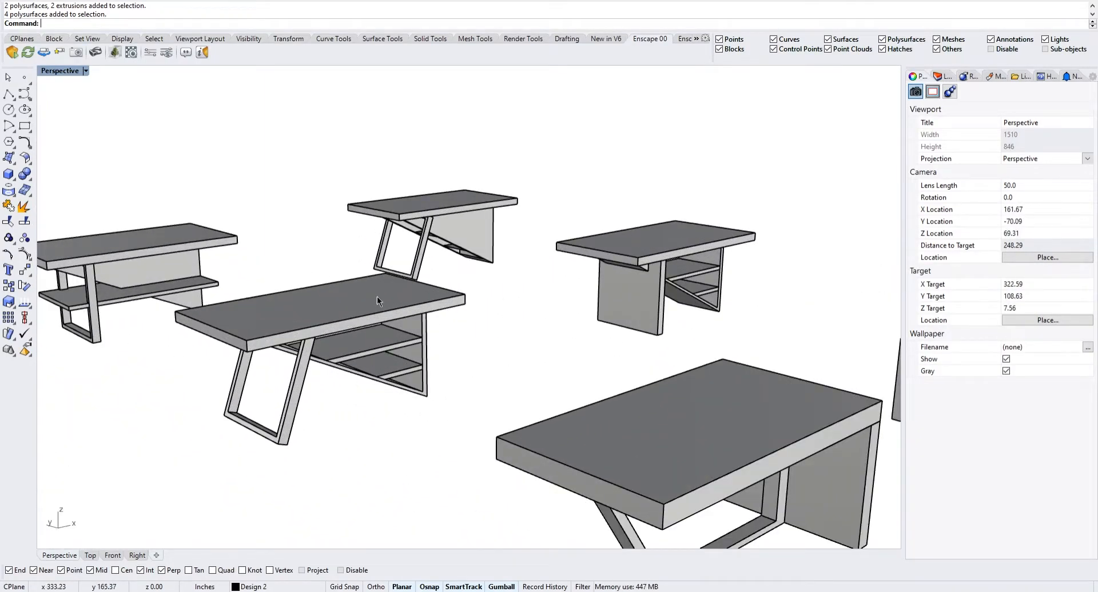
pyautogui.moveTo(366, 326); pyautogui.dragTo(442, 307, button='right')
pyautogui.scroll(-6, 442, 308)
pyautogui.moveTo(259, 313); pyautogui.dragTo(495, 347, button='right')
pyautogui.rightClick(423, 286)
pyautogui.scroll(4, 352, 228)
pyautogui.scroll(-12, 366, 234)
pyautogui.moveTo(391, 270); pyautogui.dragTo(483, 275, button='right')
pyautogui.scroll(10, 287, 276)
pyautogui.moveTo(362, 277); pyautogui.dragTo(318, 225, button='right')
pyautogui.scroll(-8, 376, 255)
pyautogui.moveTo(596, 302); pyautogui.dragTo(599, 328, button='right')
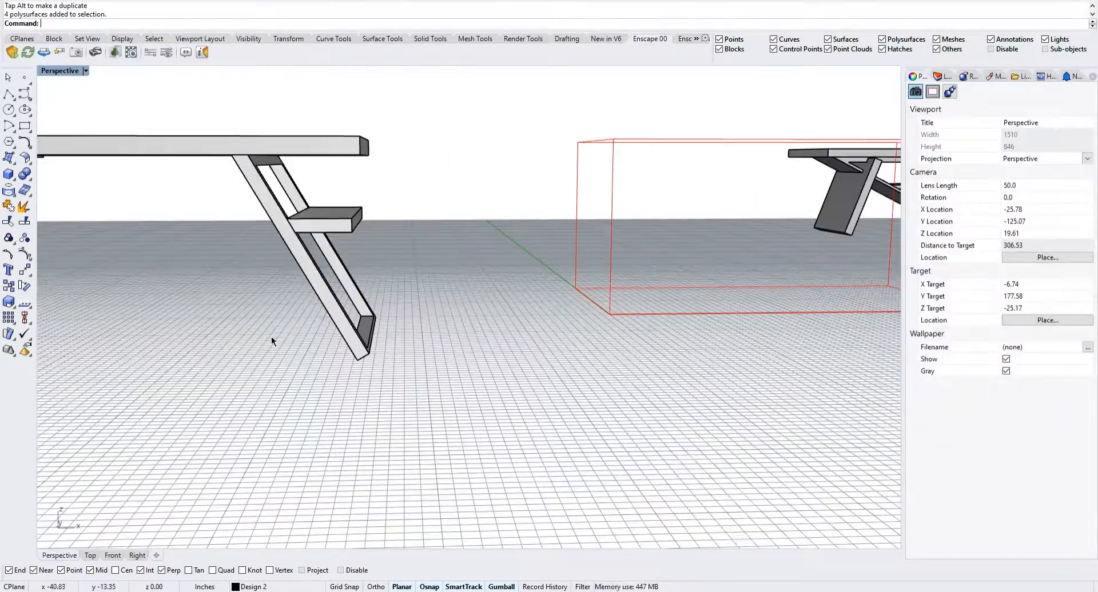
pyautogui.click(568, 273)
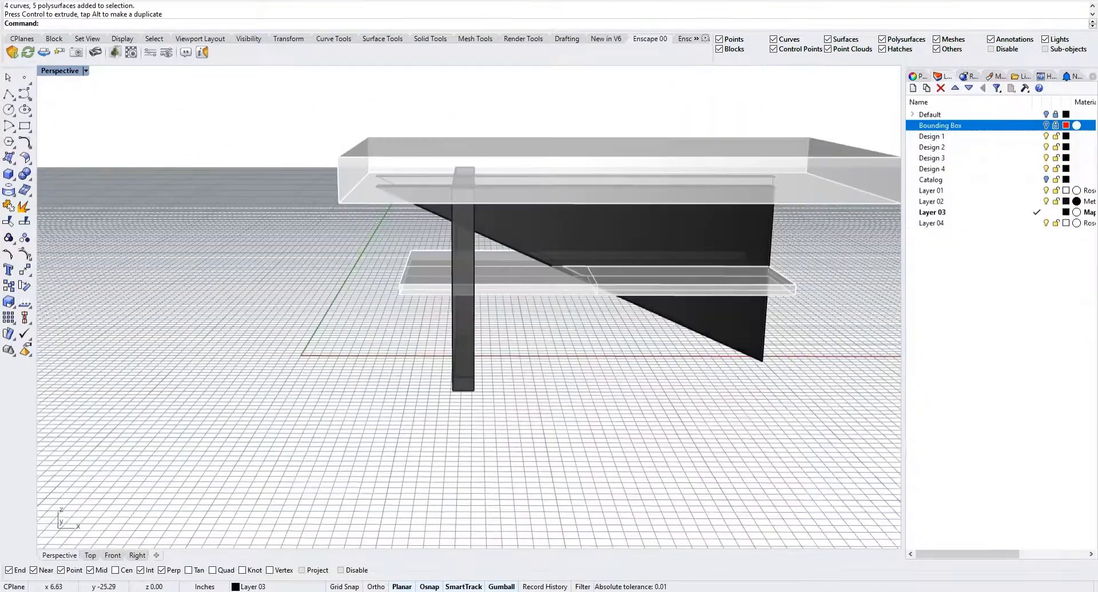
# Examine the final table's top, shelf, black frame leg and triangular panel from several angles
pyautogui.moveTo(629, 332); pyautogui.dragTo(695, 269, button='right')
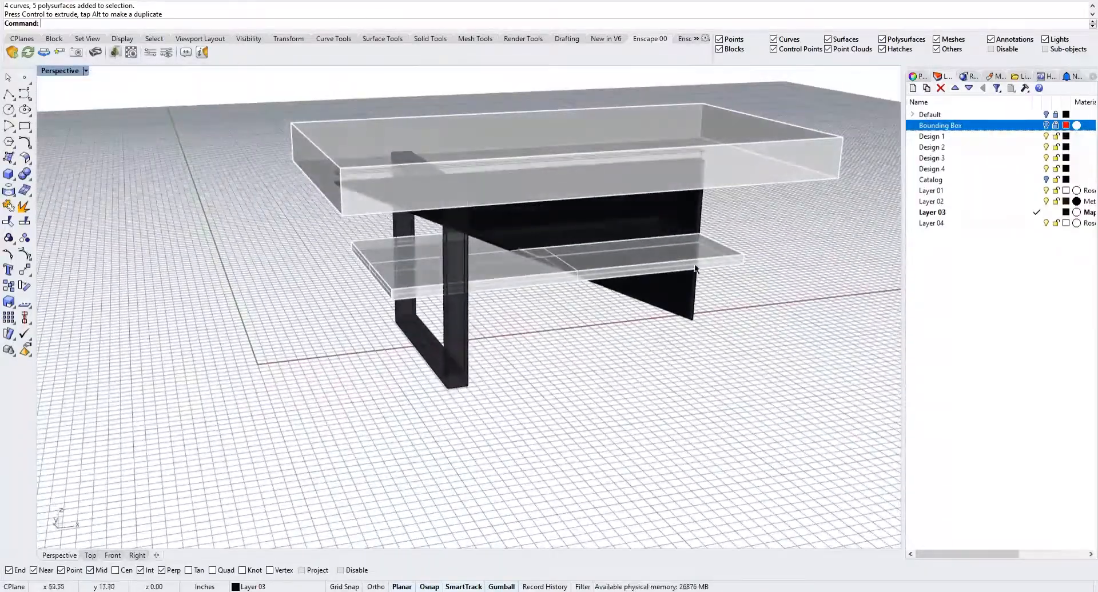
pyautogui.click(696, 153)
pyautogui.click(823, 297)
pyautogui.scroll(-3, 753, 323)
pyautogui.moveTo(753, 323); pyautogui.dragTo(776, 247, button='right')
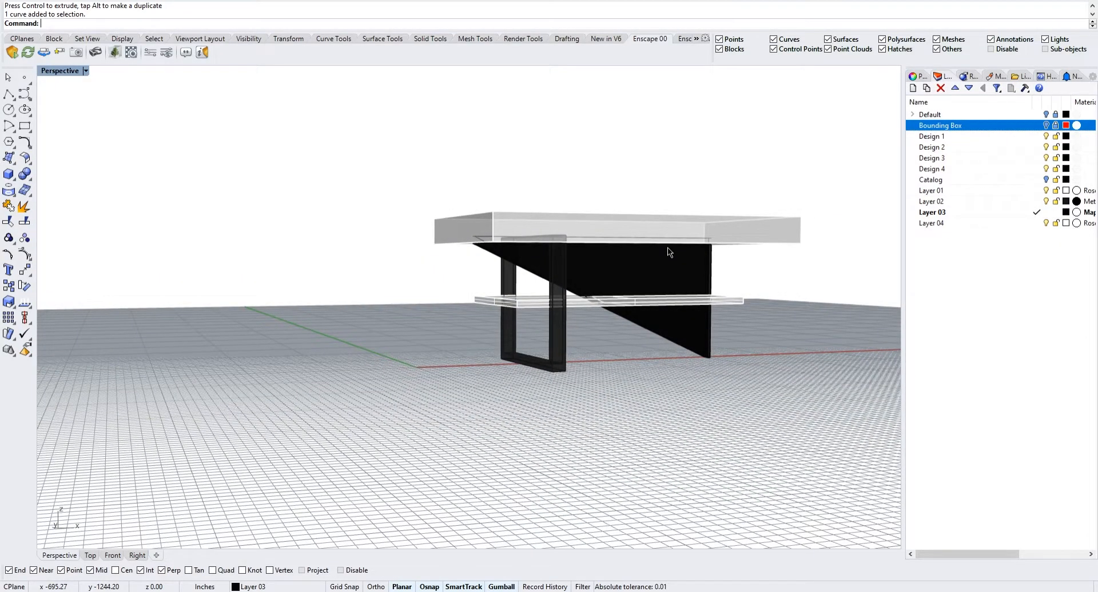
pyautogui.moveTo(437, 282); pyautogui.dragTo(454, 328, button='right')
pyautogui.scroll(-5, 554, 276)
pyautogui.scroll(9, 534, 276)
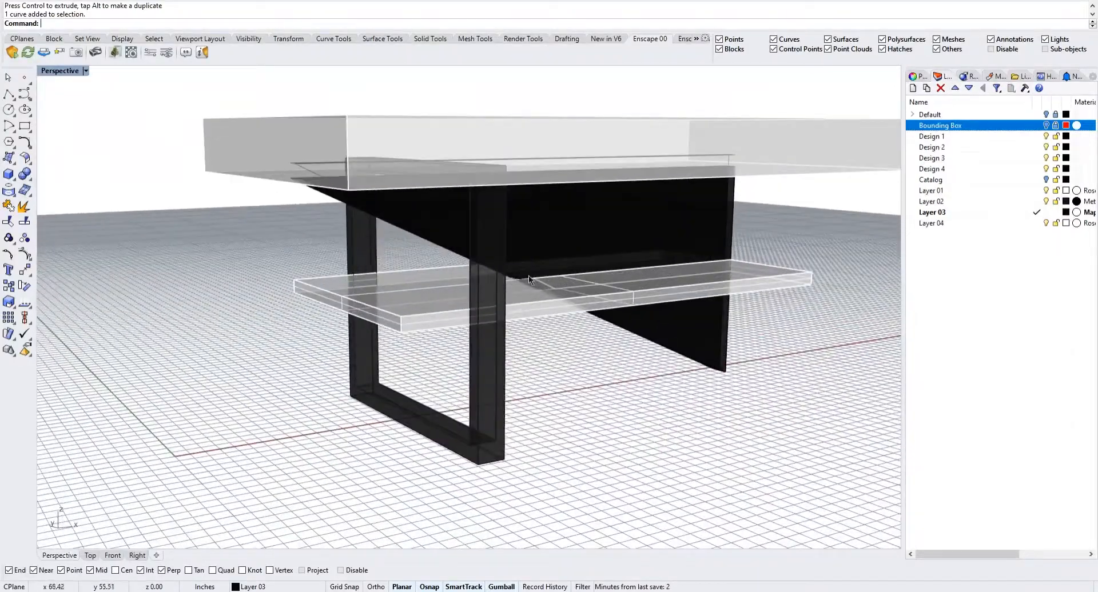
pyautogui.scroll(-8, 489, 348)
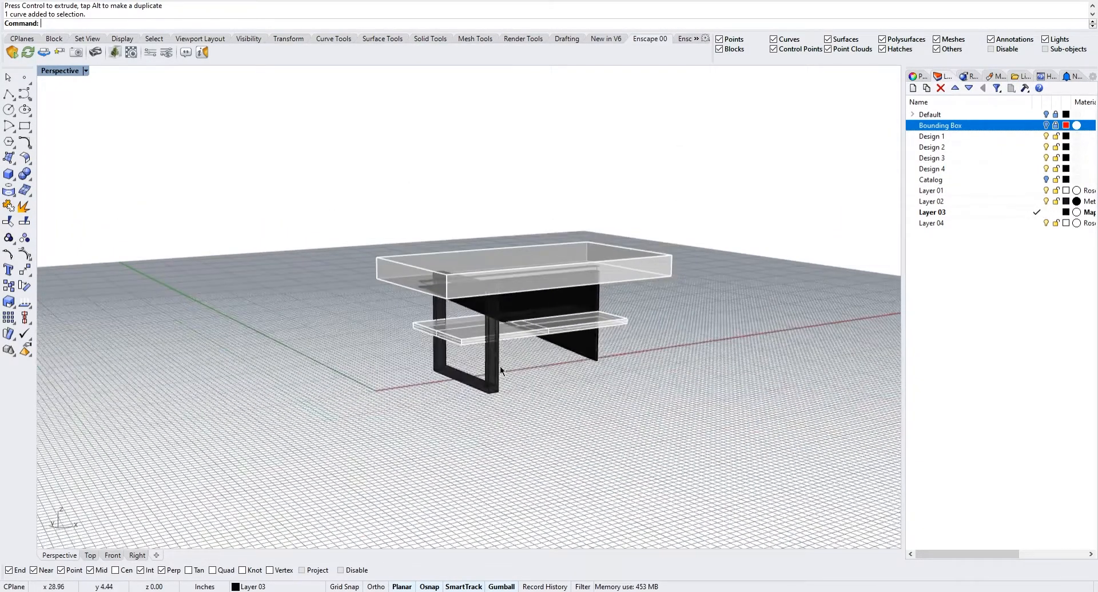